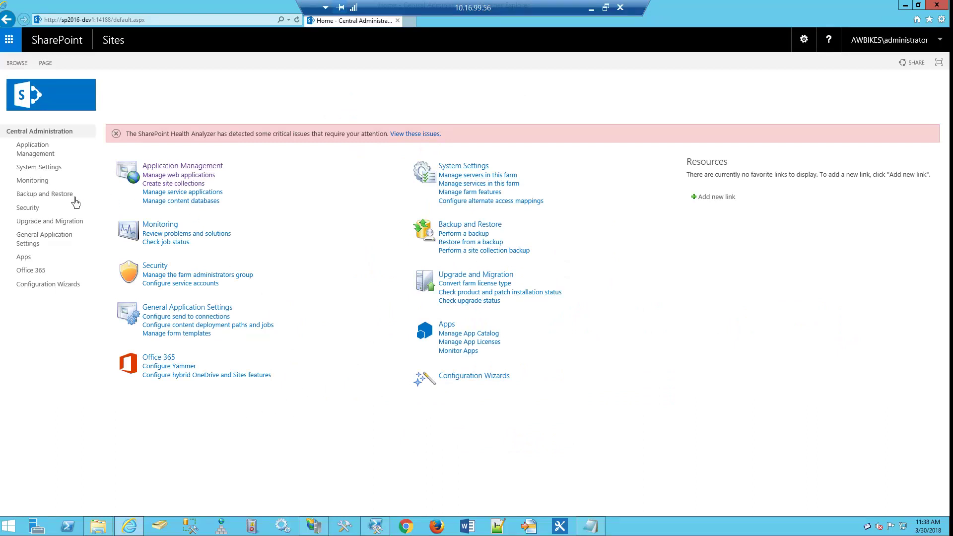
Go to the web applications list and start a new web application
click(183, 178)
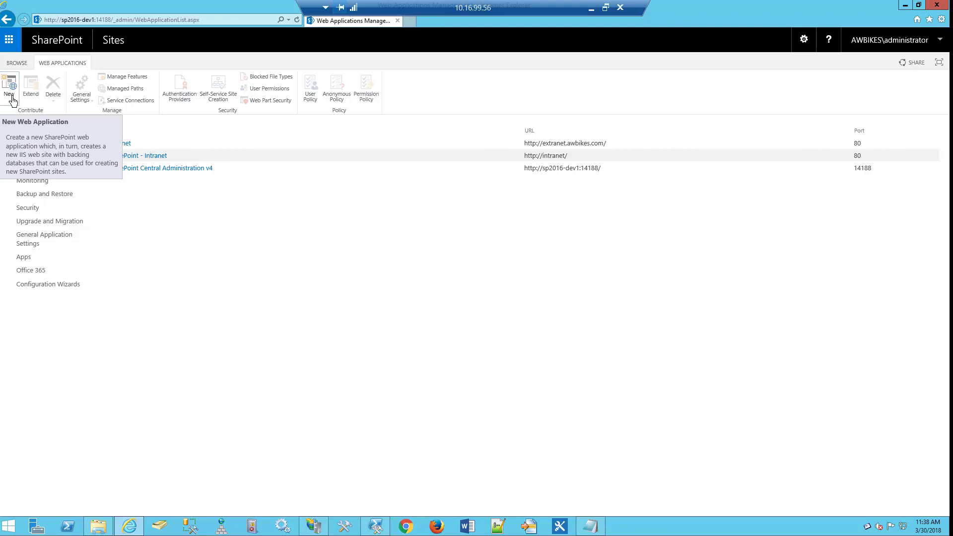
click(10, 97)
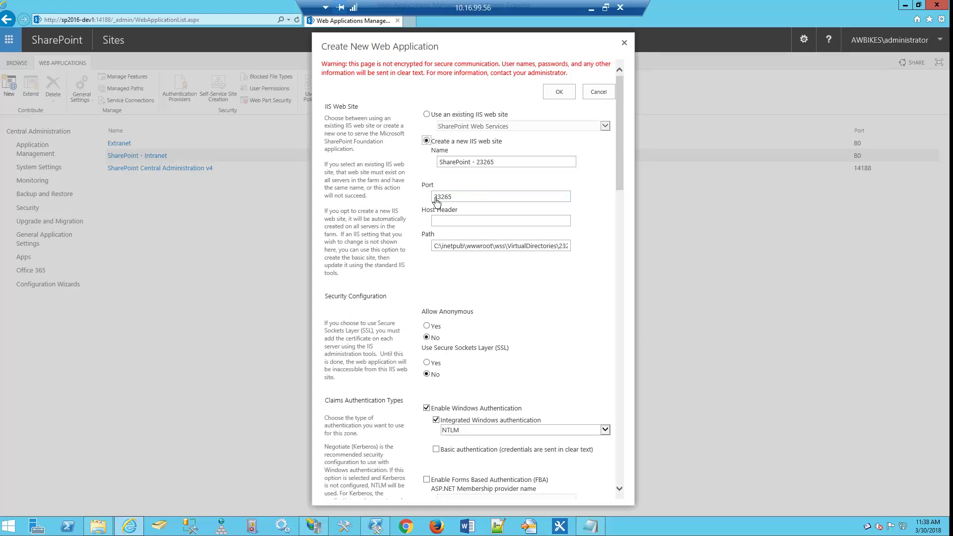
Name the new IIS site FBA, on port 80, with host header fba
drag(506, 171, 439, 169)
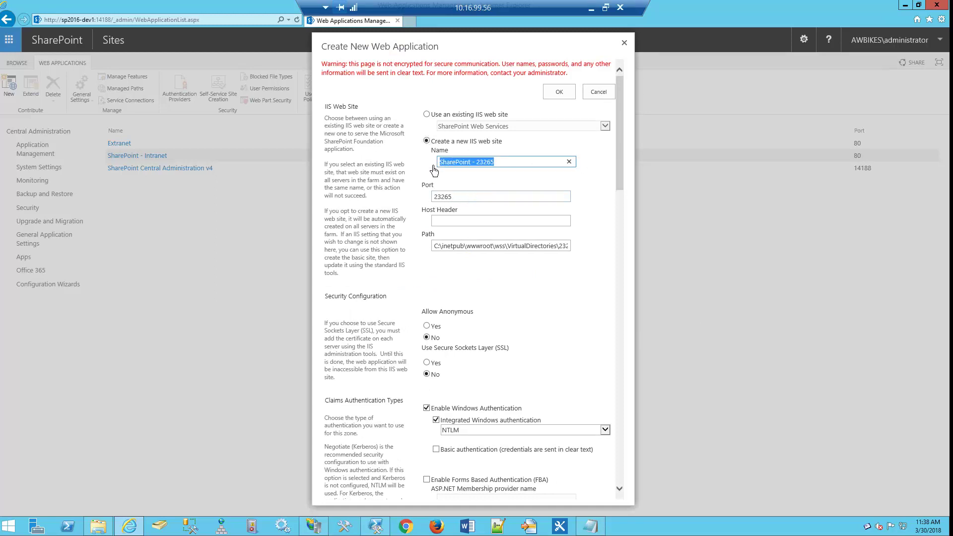
text(FB)
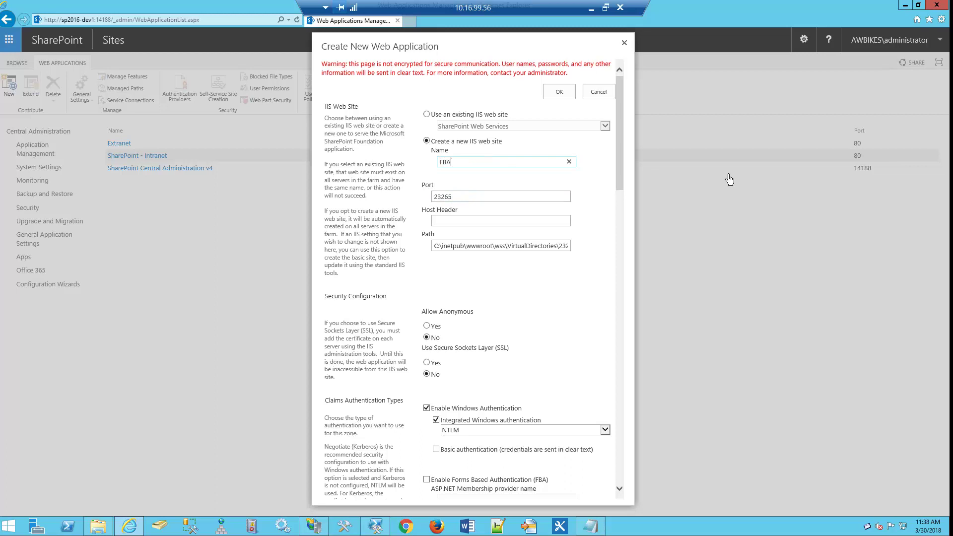
text(A)
drag(485, 199, 435, 198)
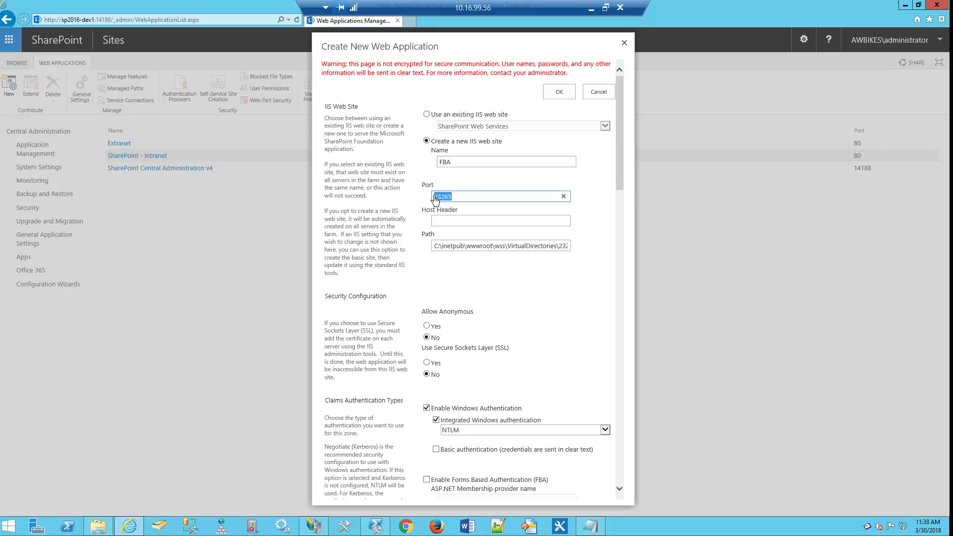
text(80)
click(454, 222)
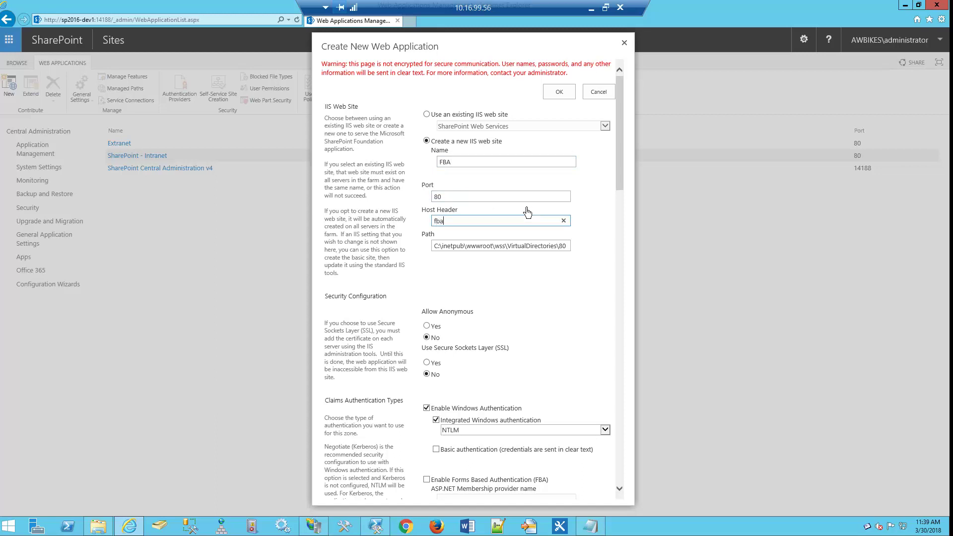
click(562, 273)
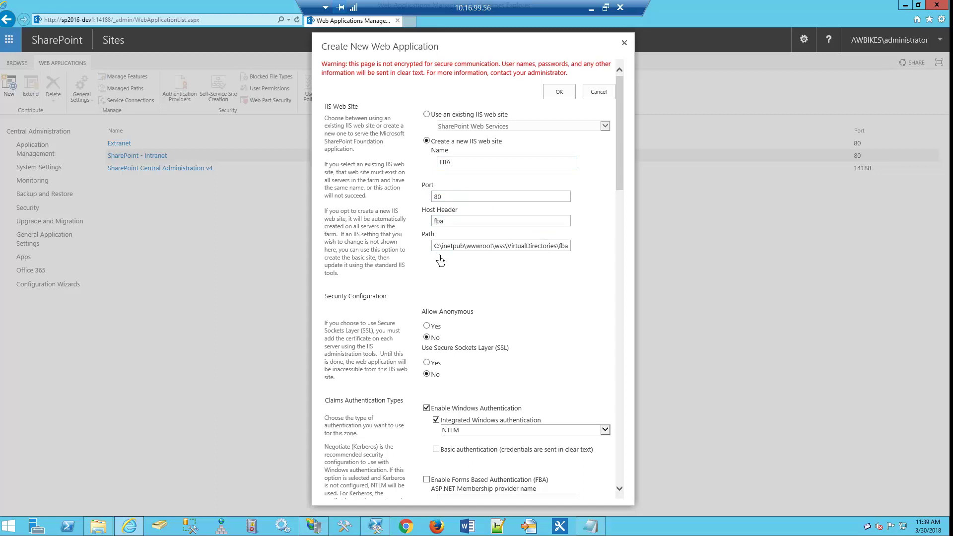
Turn on Forms Based Authentication with membership provider FBA and role manager FBARole
scroll(531, 310, down, 2)
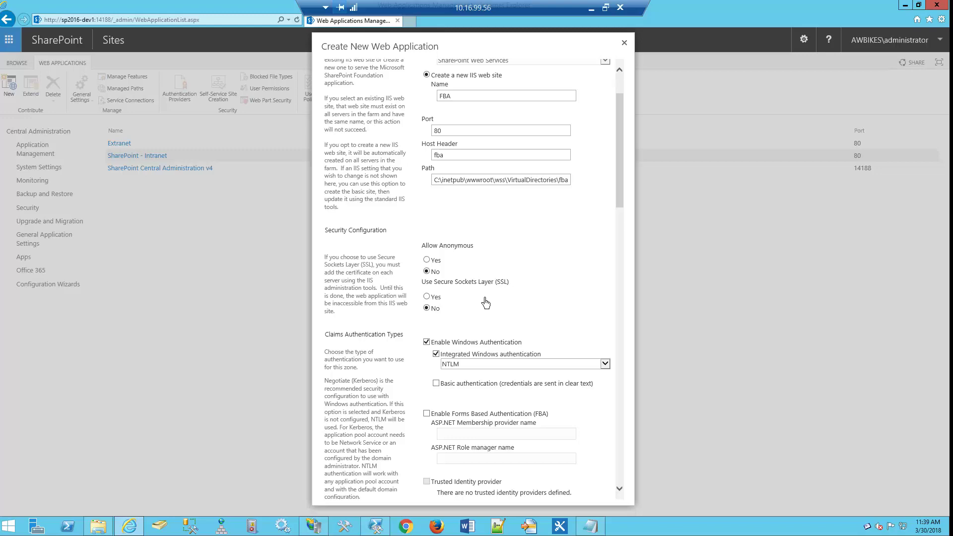
scroll(545, 315, down, 4)
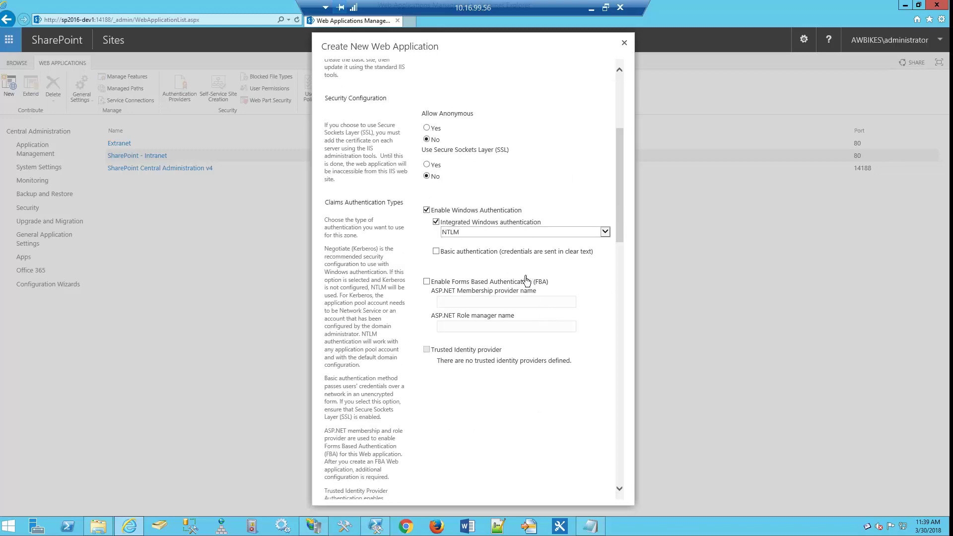
click(434, 287)
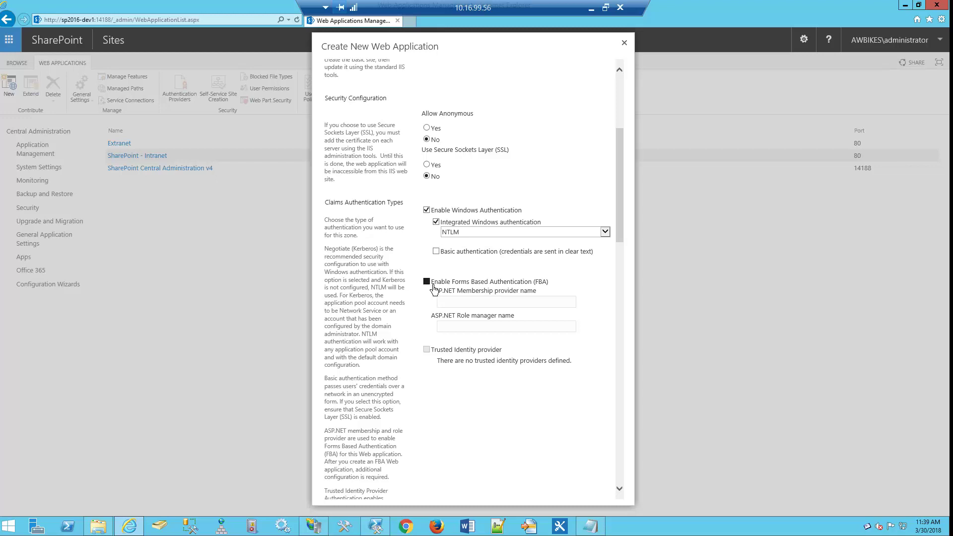
click(461, 304)
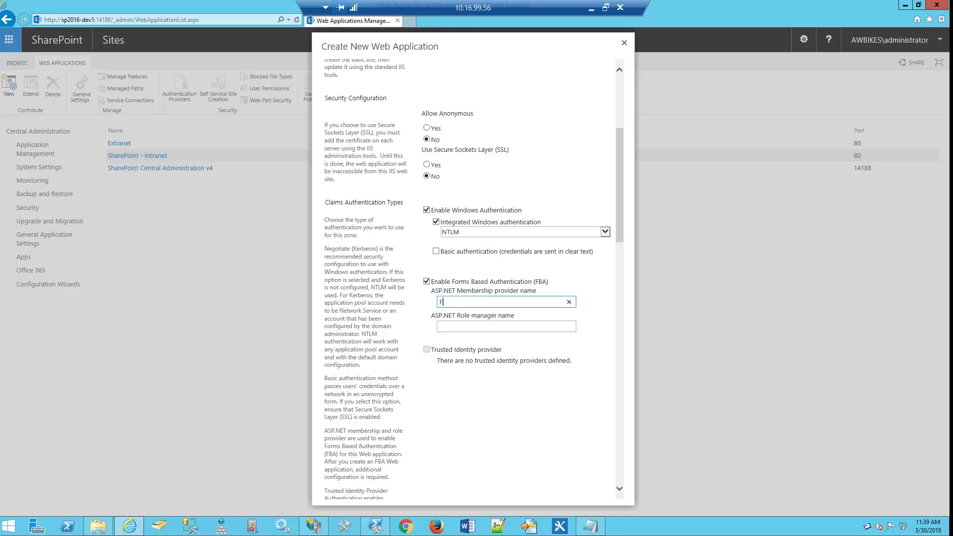
click(524, 330)
text(FBARole)
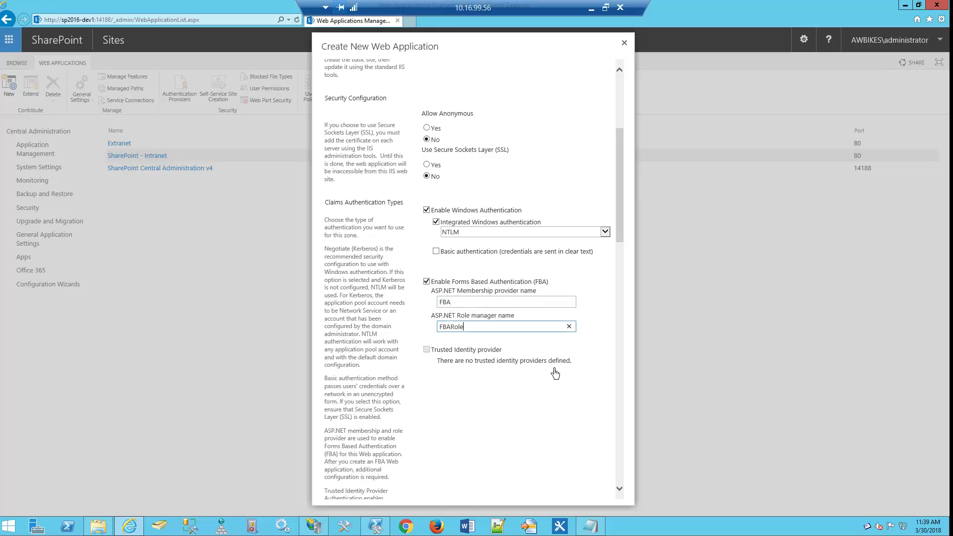
Replace the database name's GUID with fba, giving WSS_Content_fba
scroll(588, 375, down, 3)
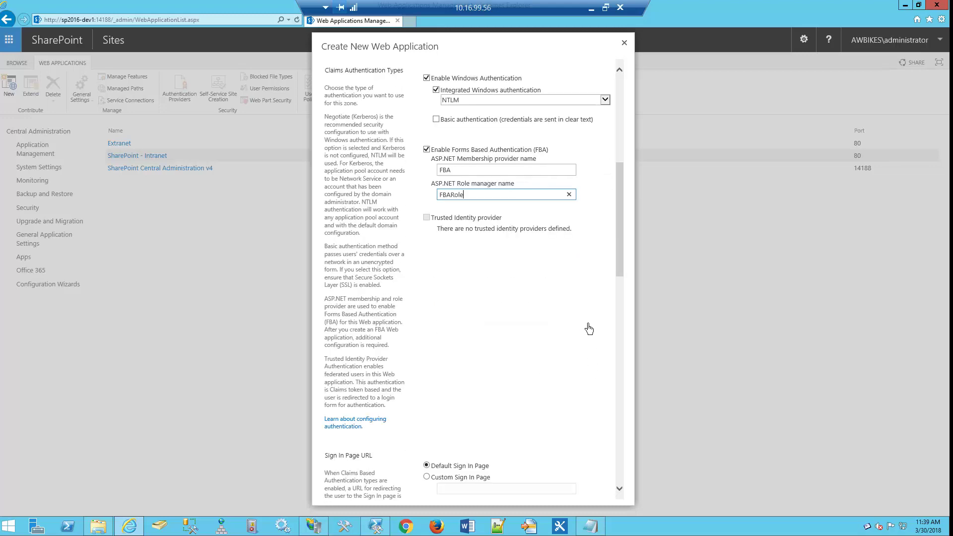
scroll(464, 246, down, 3)
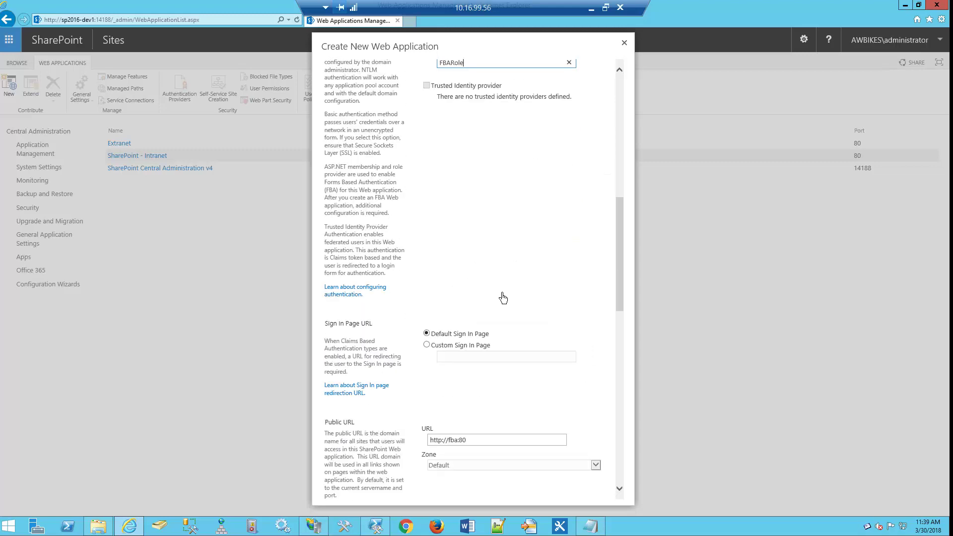
scroll(516, 318, down, 2)
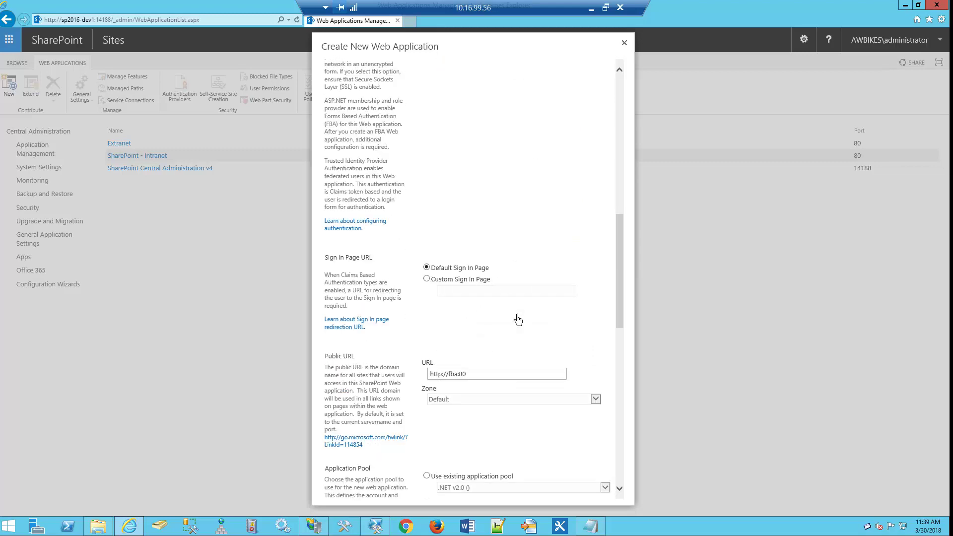
scroll(551, 338, down, 2)
scroll(574, 338, down, 2)
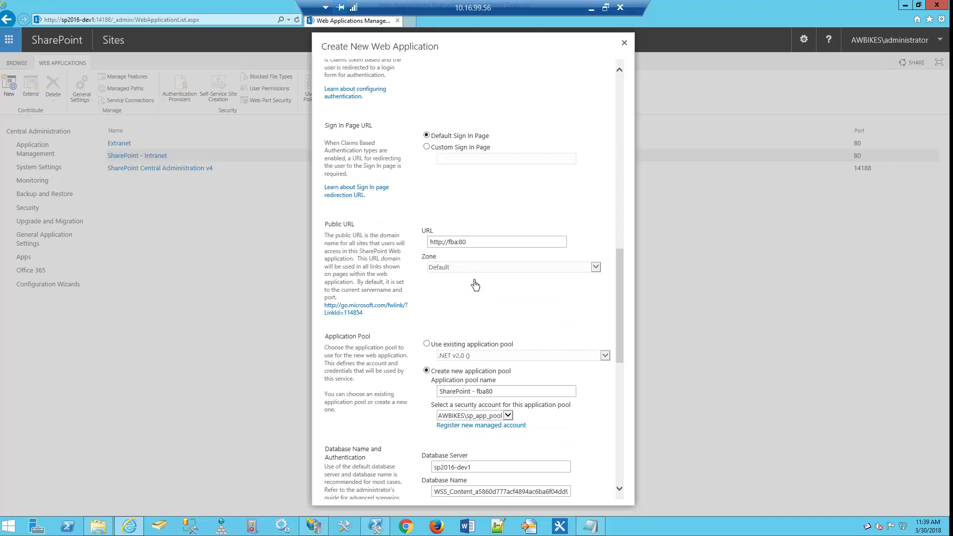
scroll(556, 318, down, 2)
scroll(556, 293, down, 2)
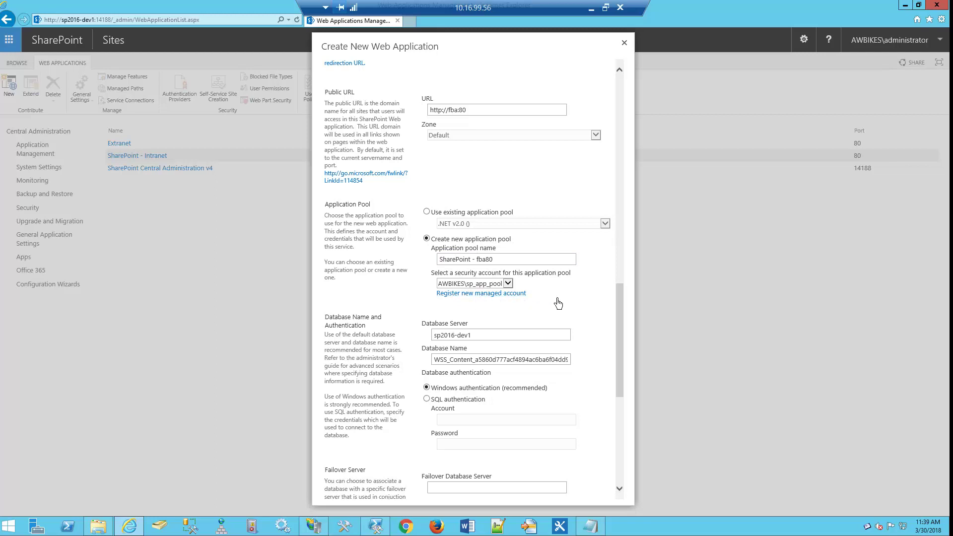
scroll(586, 303, down, 2)
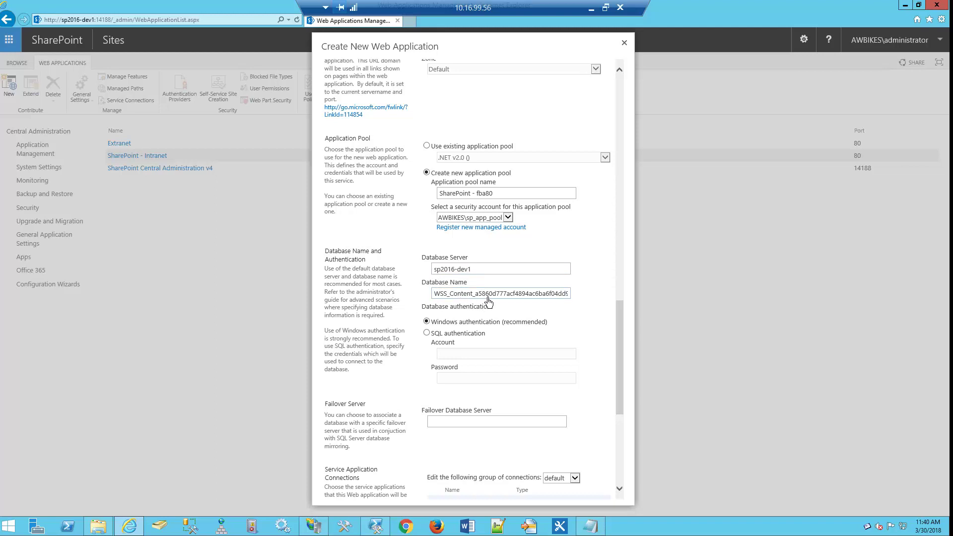
drag(477, 295, 575, 301)
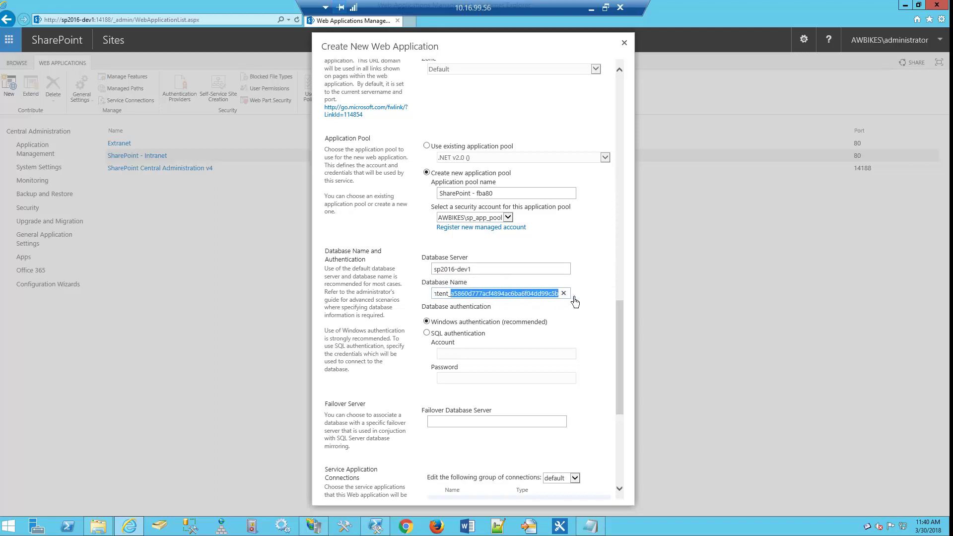
text(fba)
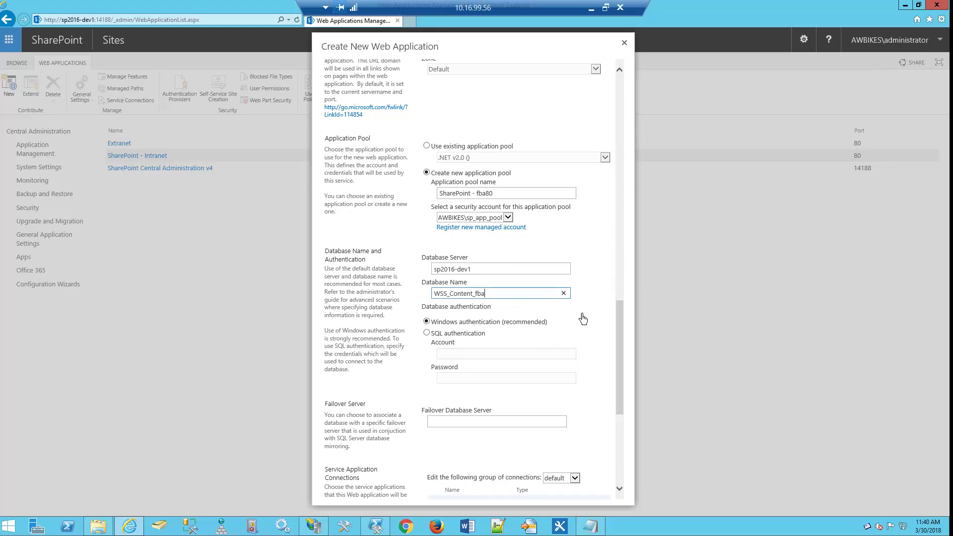
scroll(584, 320, down, 1)
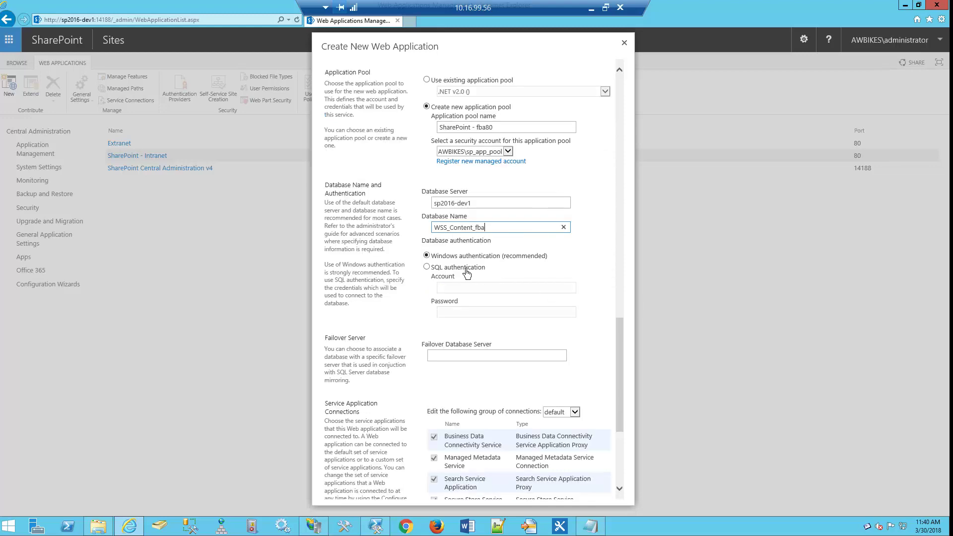
scroll(589, 321, down, 1)
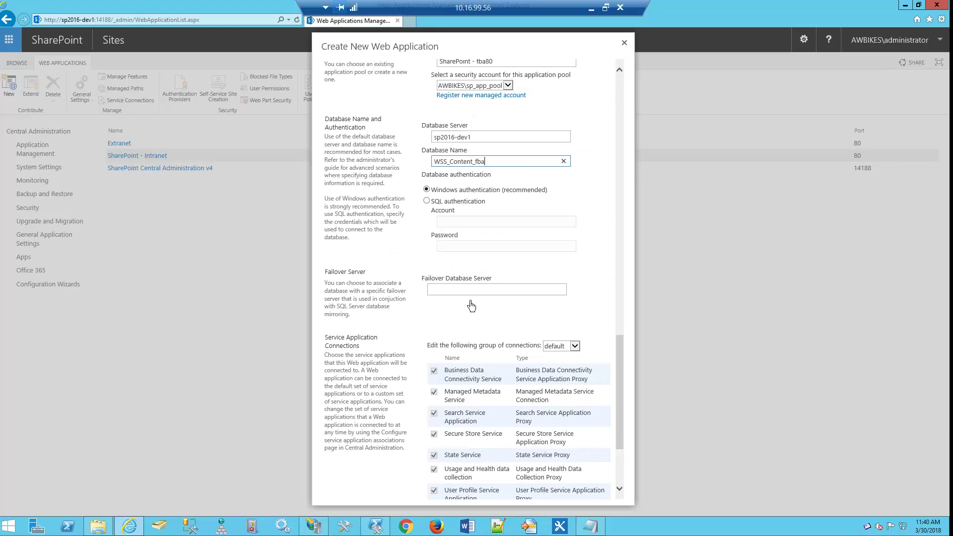
scroll(519, 275, down, 2)
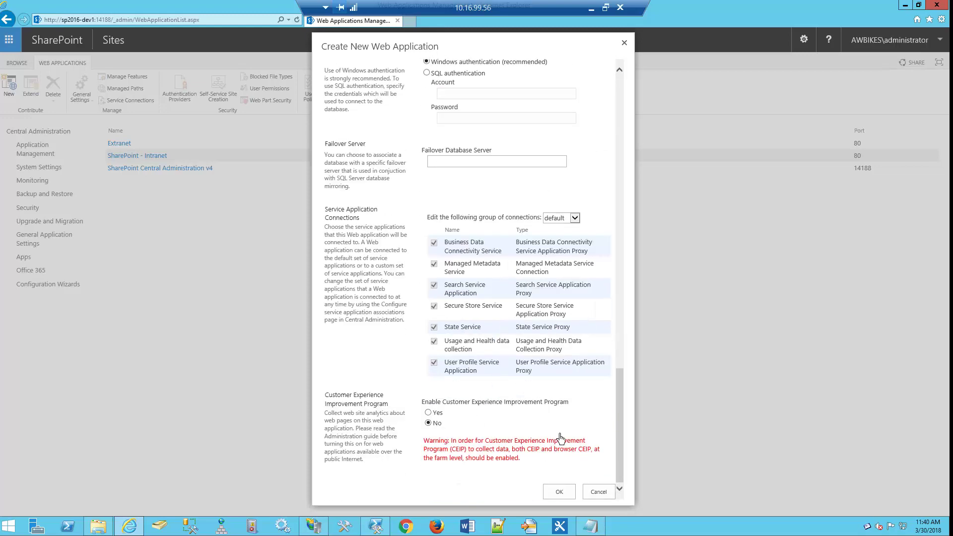
Confirm the settings to create the FBA web application
click(569, 497)
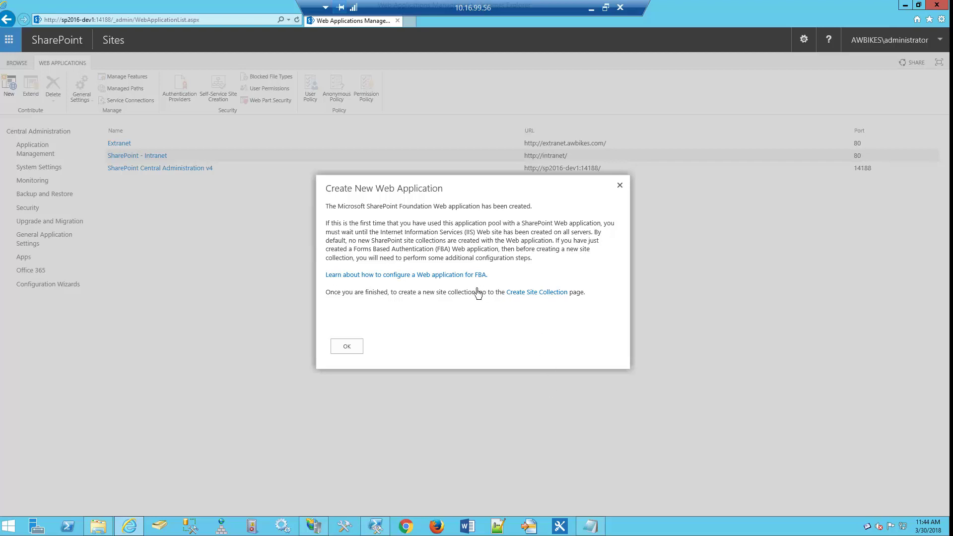
click(539, 294)
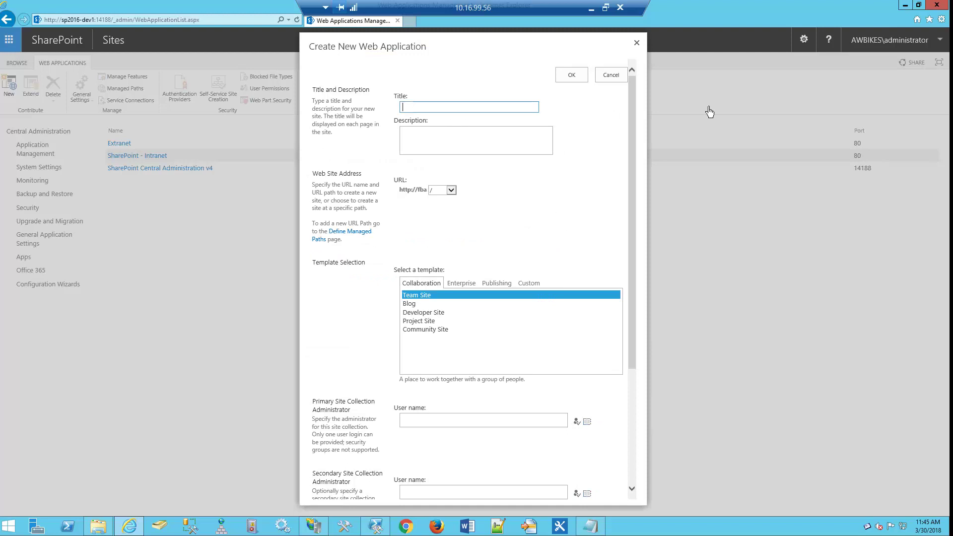
text(Home)
scroll(485, 233, down, 2)
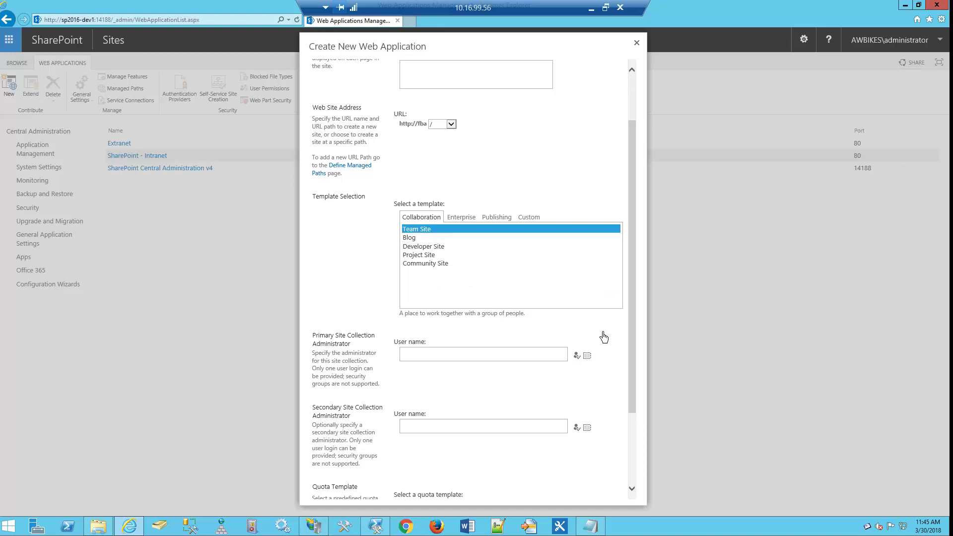
Make the domain administrator the primary site collection administrator and create the site
click(450, 355)
text(adm)
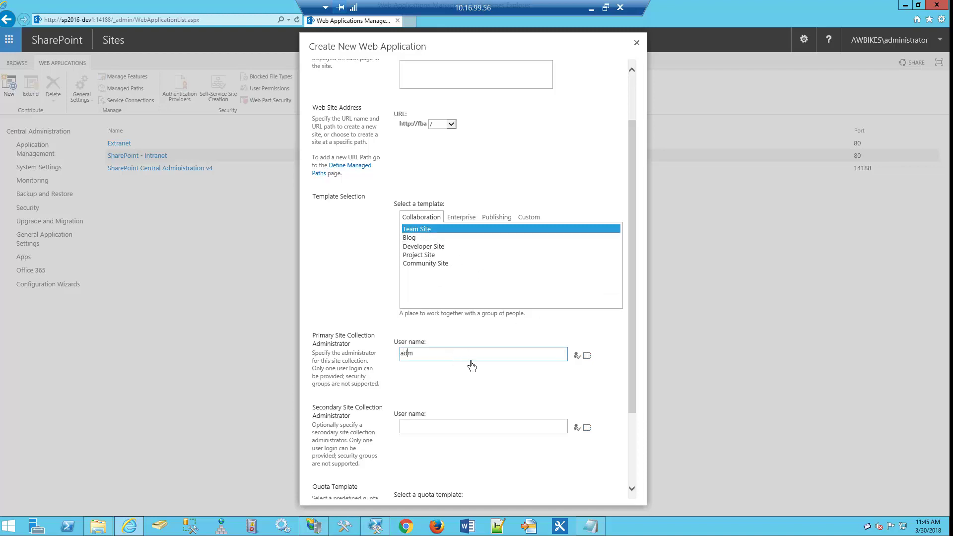
text(inistrator)
click(582, 357)
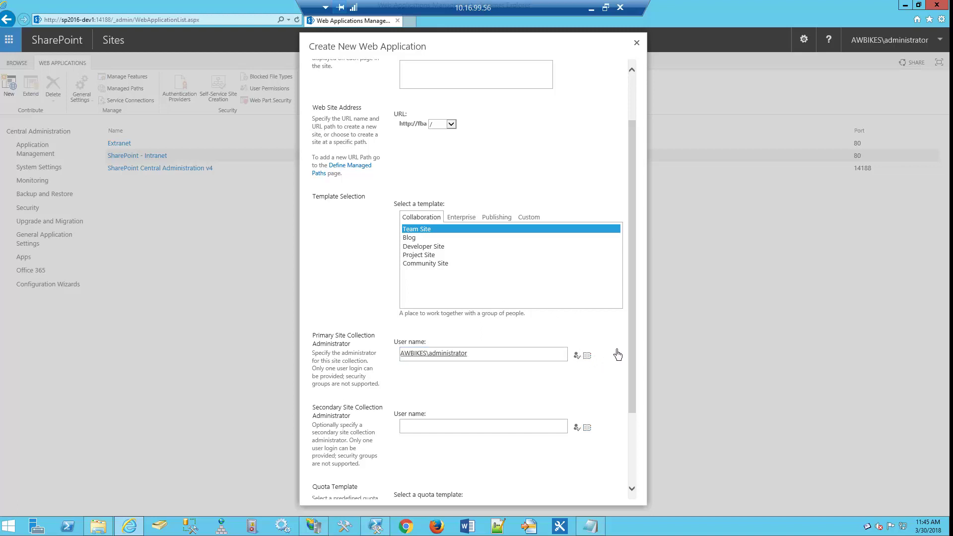
drag(632, 400, 630, 494)
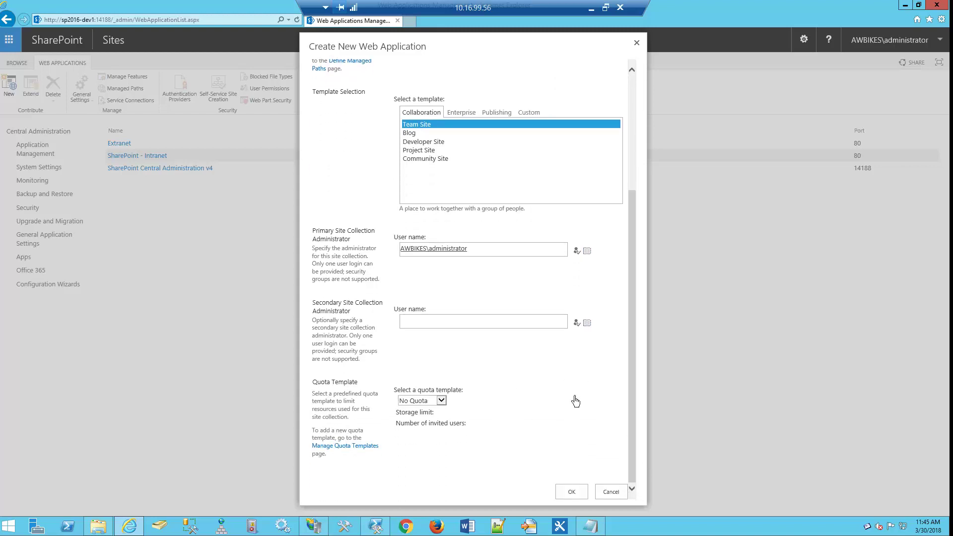
click(572, 493)
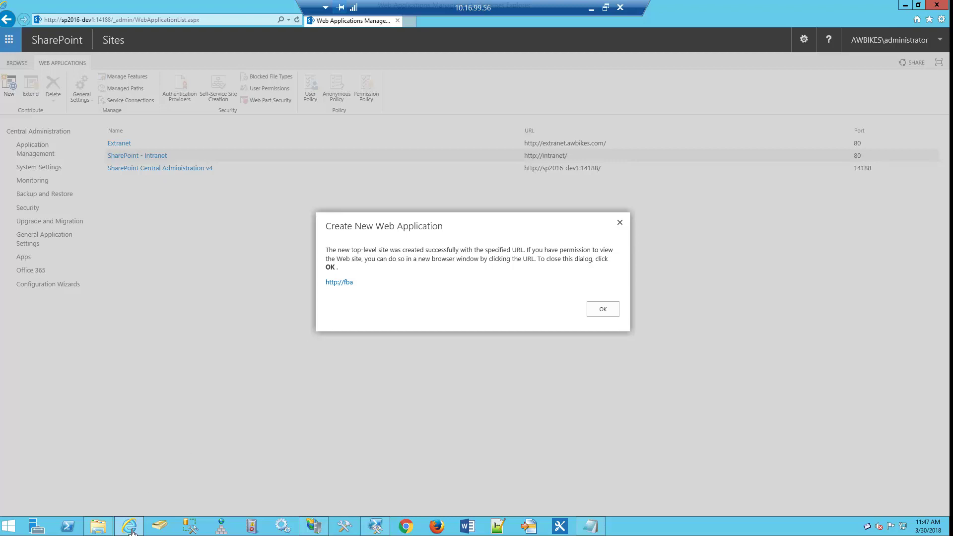
Add the entry '10.16.99.56 fba' to the hosts file in Notepad and save it
click(106, 530)
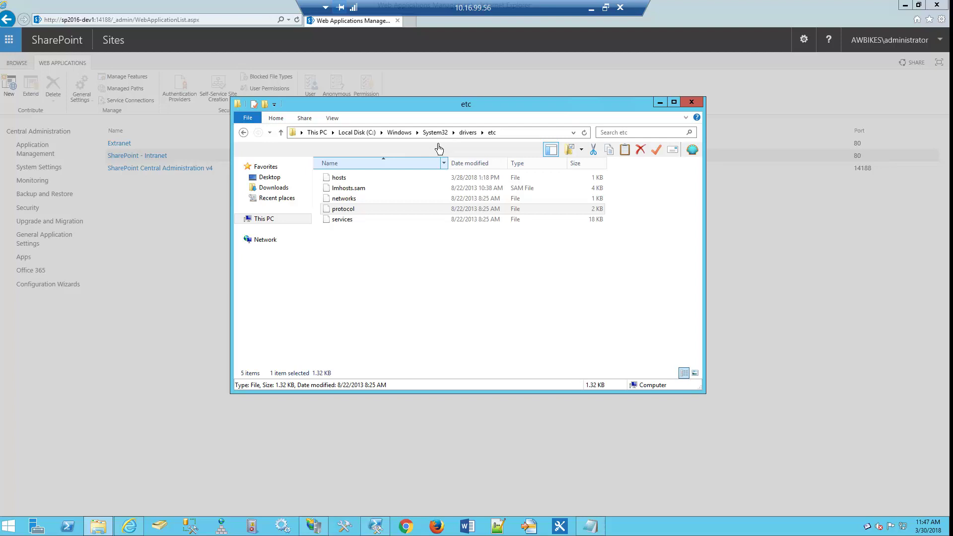
click(588, 523)
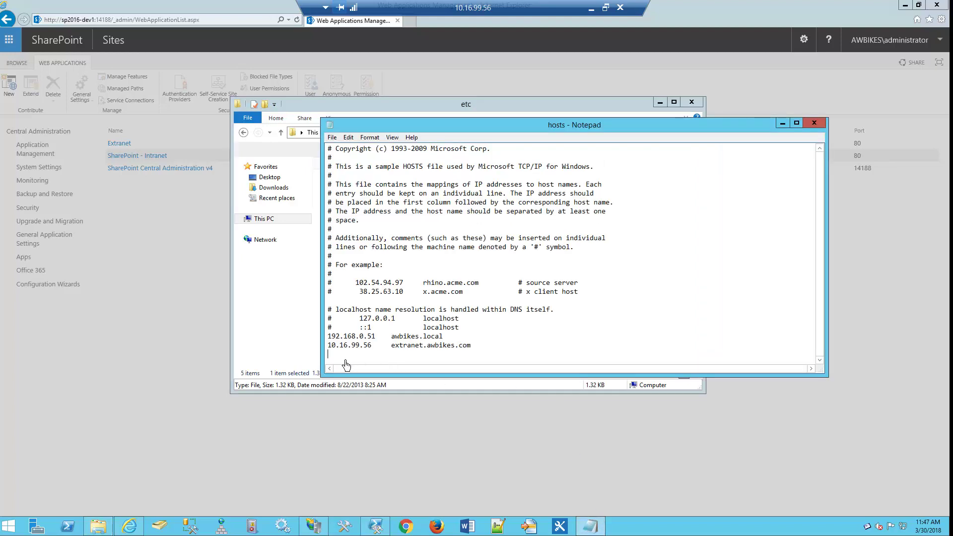
text(10)
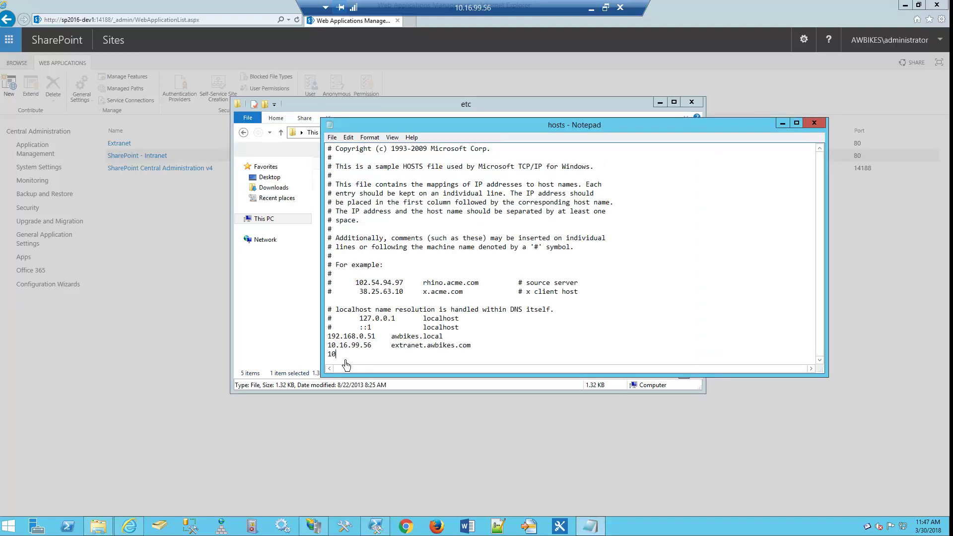
text(.16.99.56     fba)
click(332, 137)
click(281, 174)
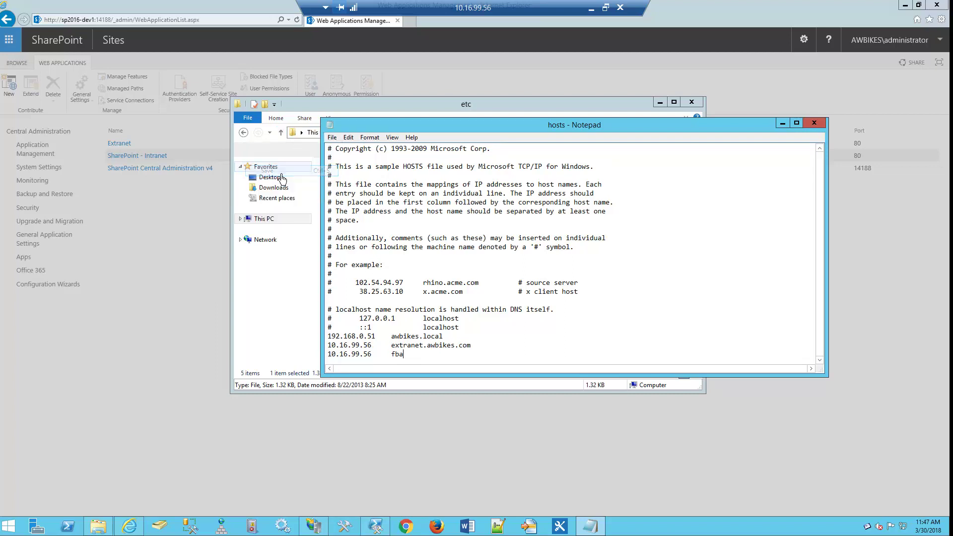
click(824, 454)
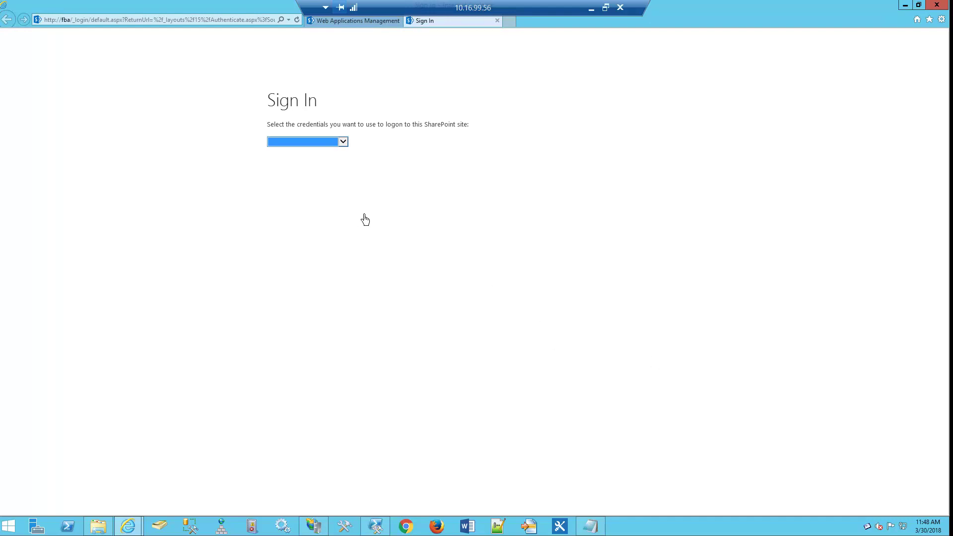
click(346, 143)
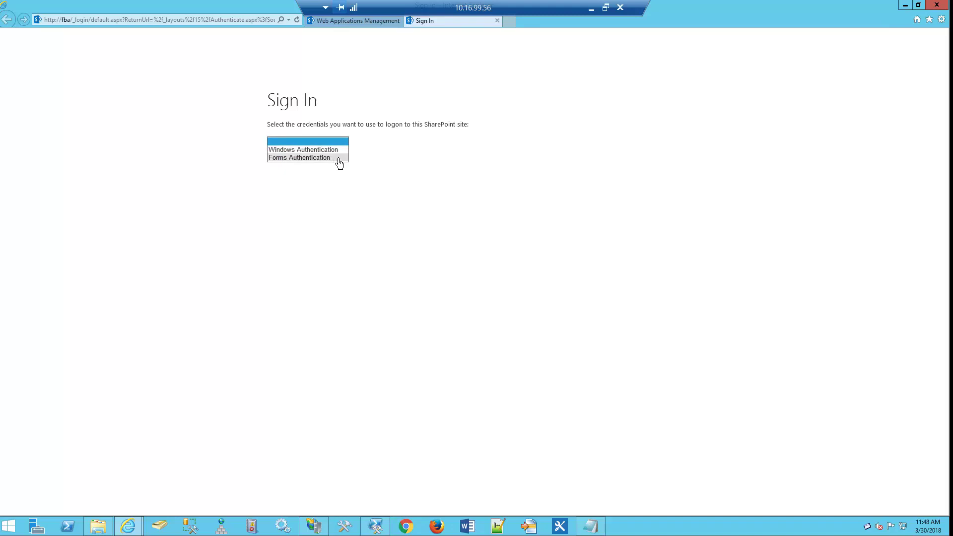
click(334, 152)
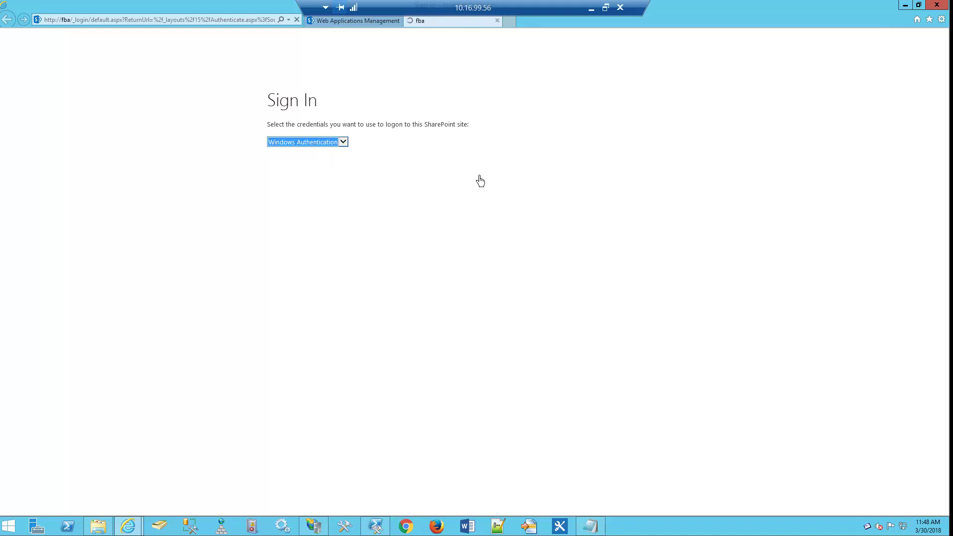